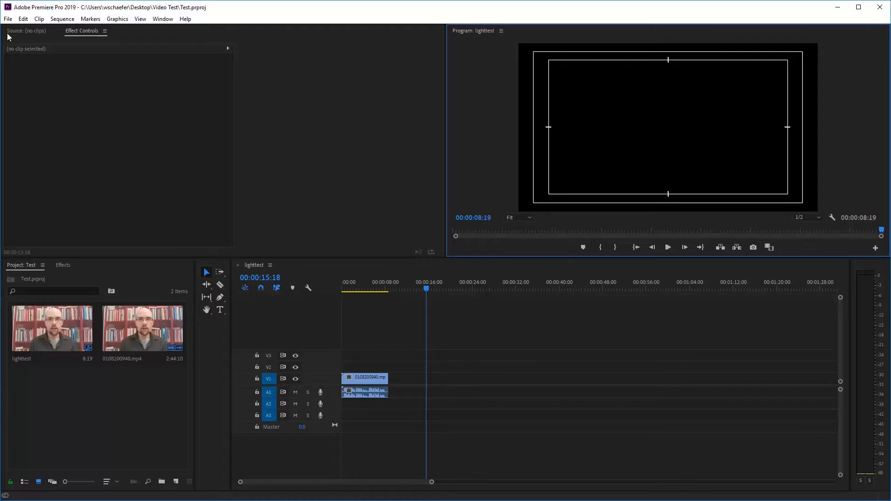
- Import camera_video.mp4 from the Video Test folder into the project
click(8, 19)
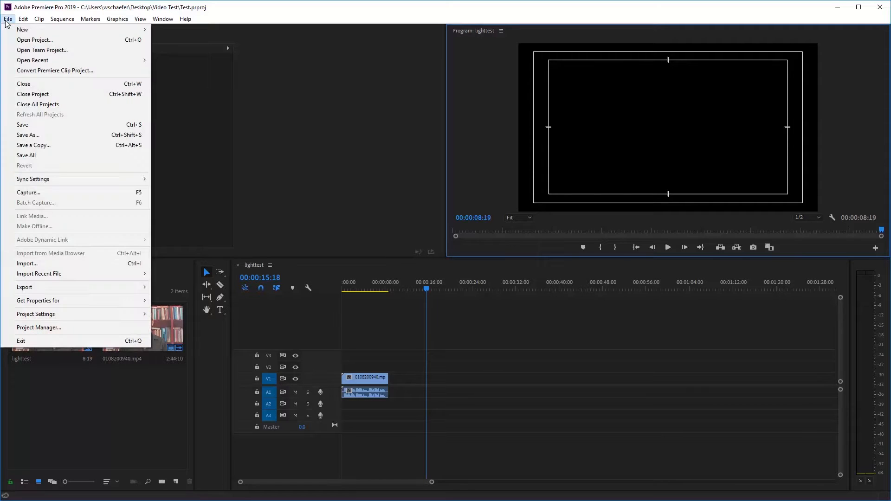
click(58, 267)
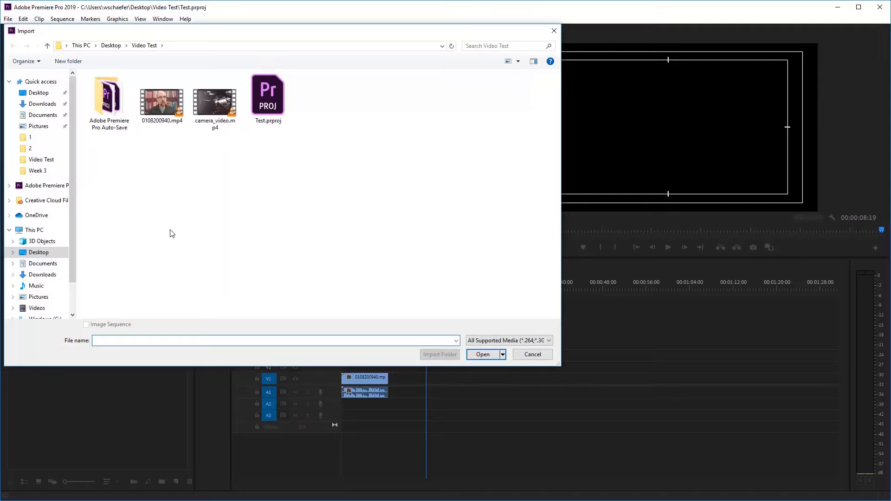
click(221, 118)
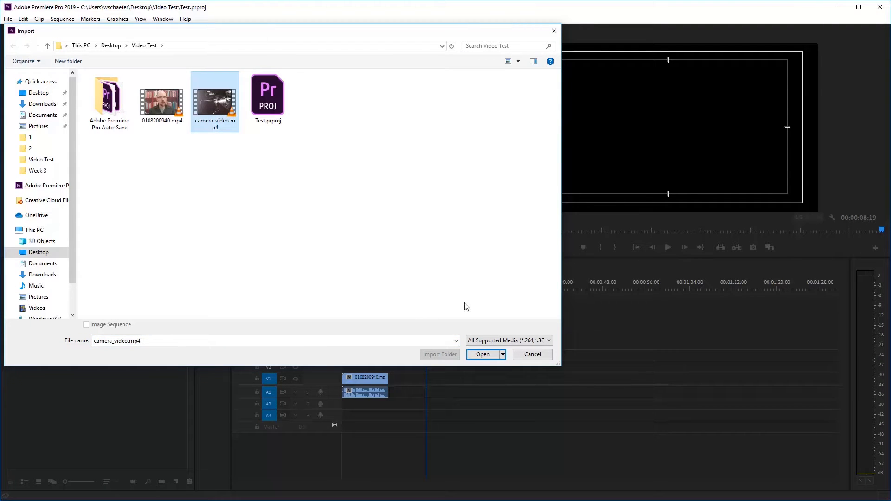
click(483, 354)
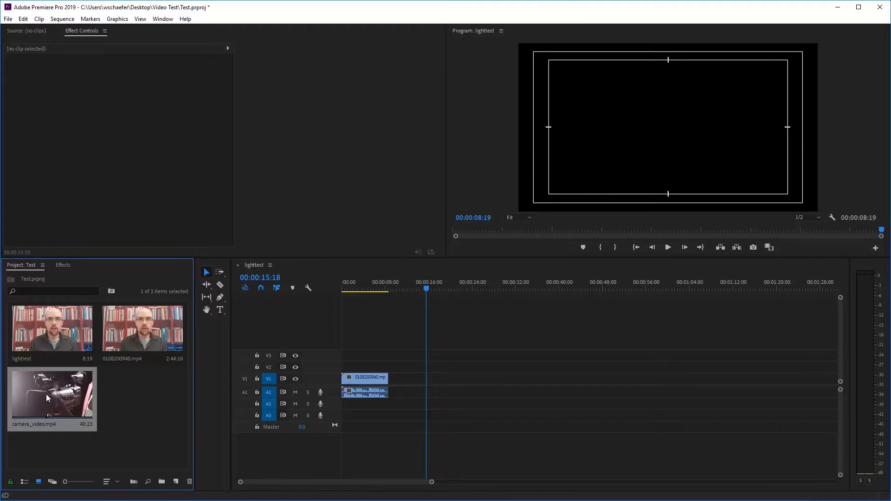
- Place camera_video.mp4 on tracks V2 and A2 of the lighttest sequence, starting at the beginning of the timeline
drag(48, 400, 413, 394)
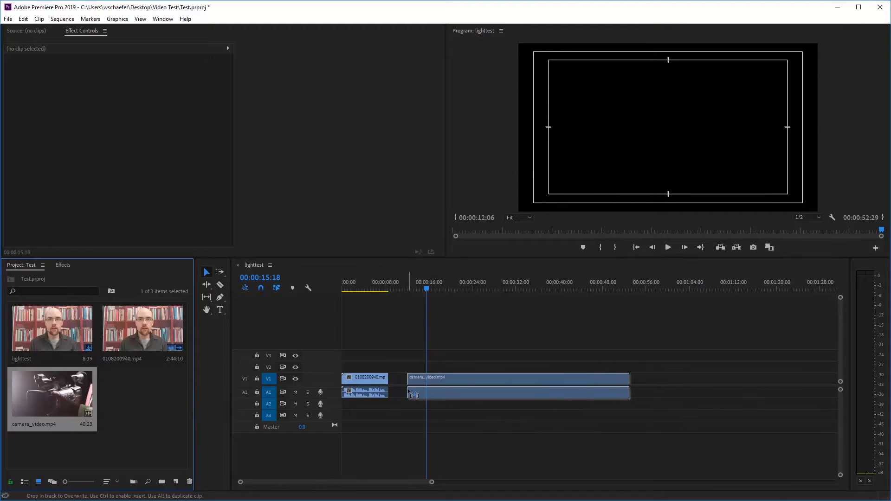
drag(414, 394, 415, 395)
drag(409, 391, 416, 410)
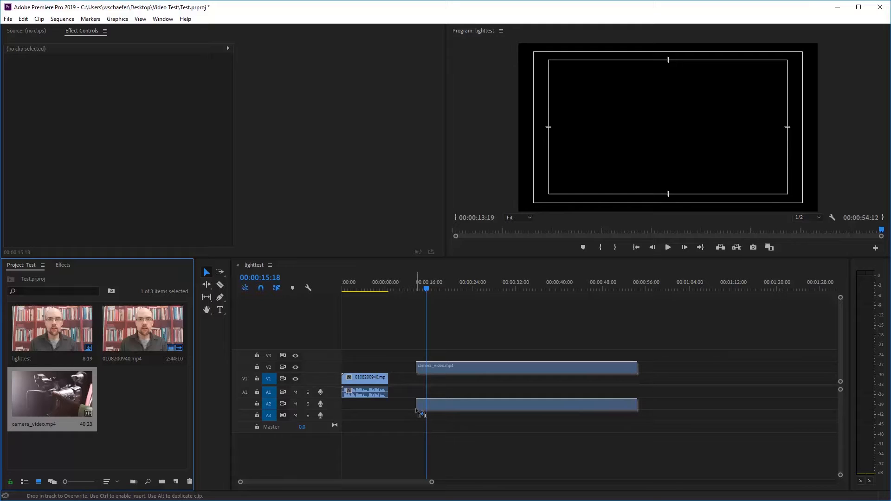
drag(416, 410, 418, 421)
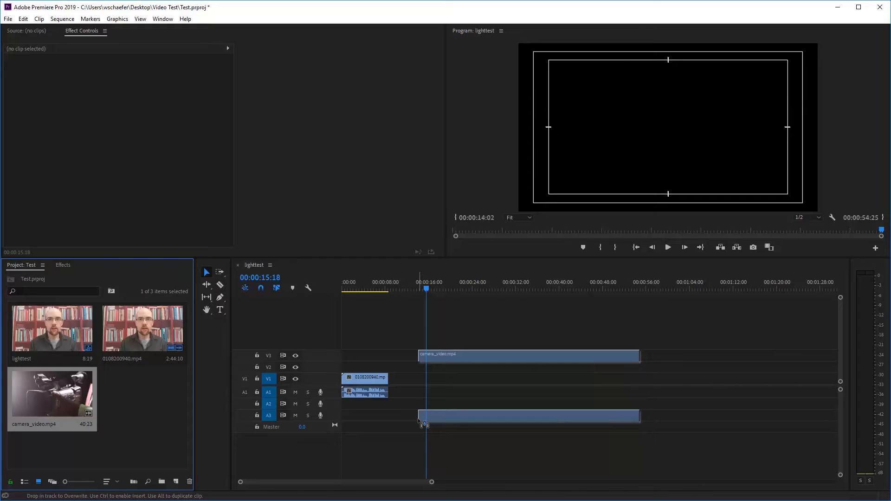
drag(419, 420, 418, 409)
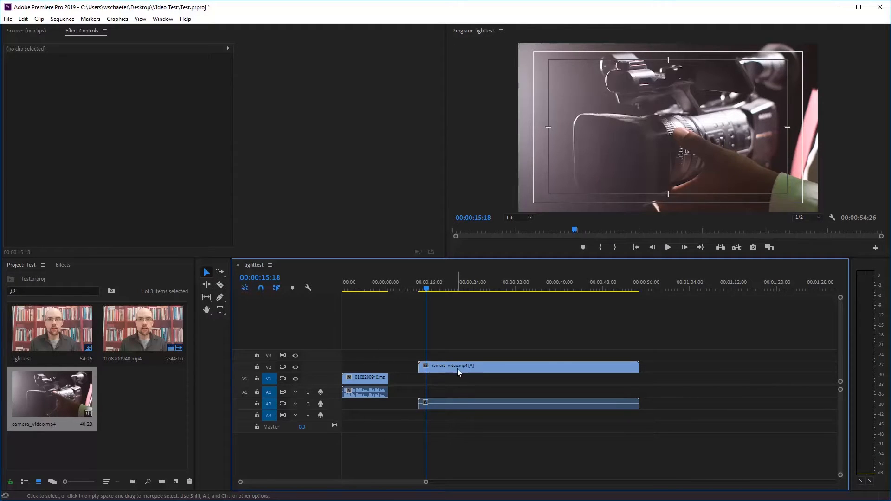
drag(461, 366, 387, 369)
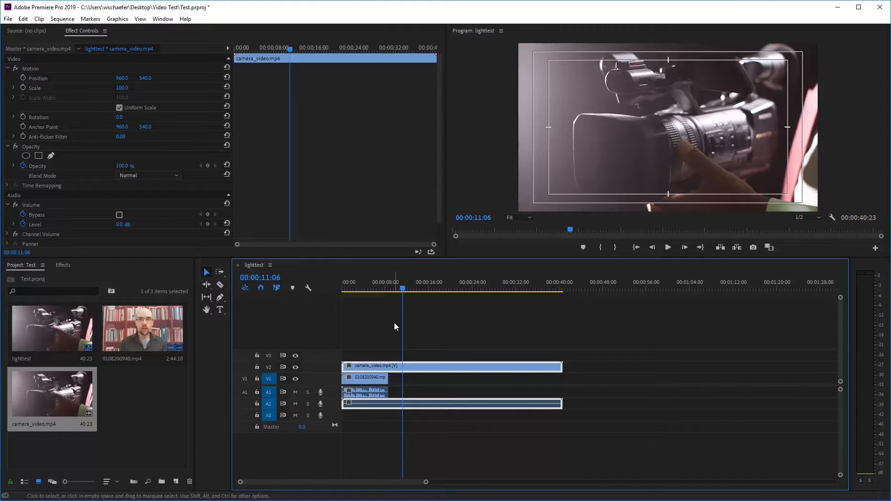
- Cut camera_video.mp4 at 00:00:02:07 with the Razor tool and delete the part after the cut
drag(402, 288, 354, 291)
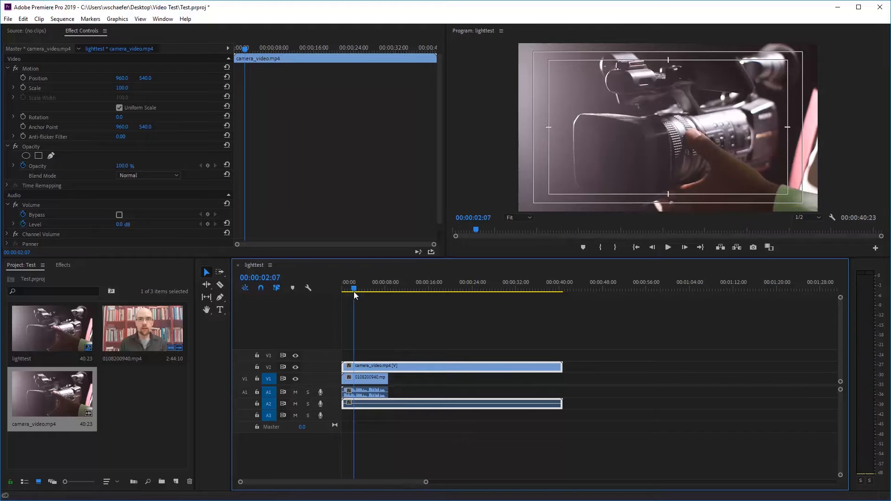
click(220, 285)
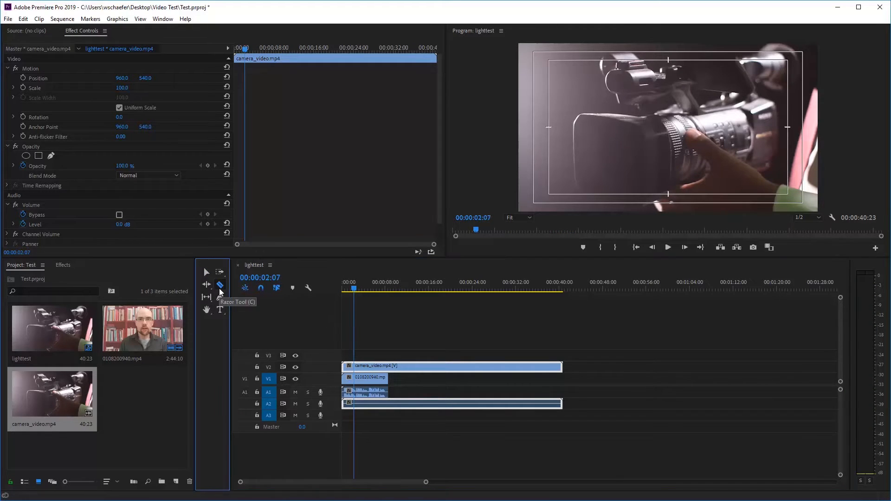
click(356, 367)
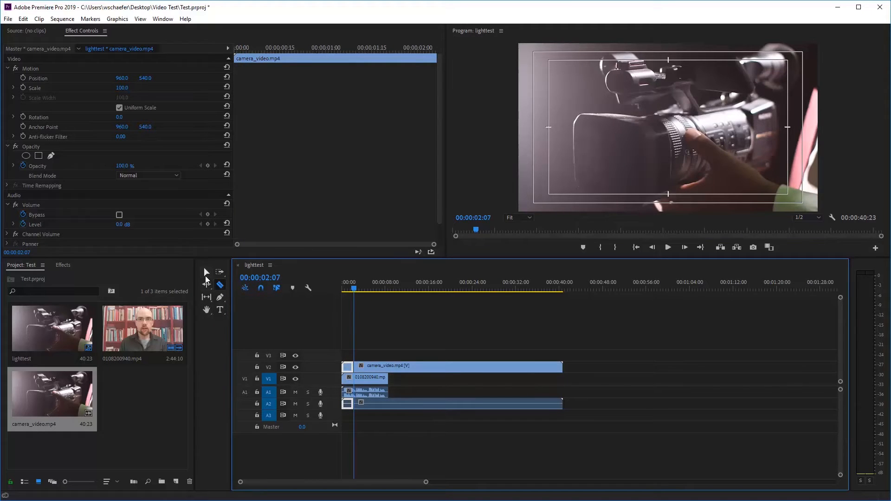
click(206, 273)
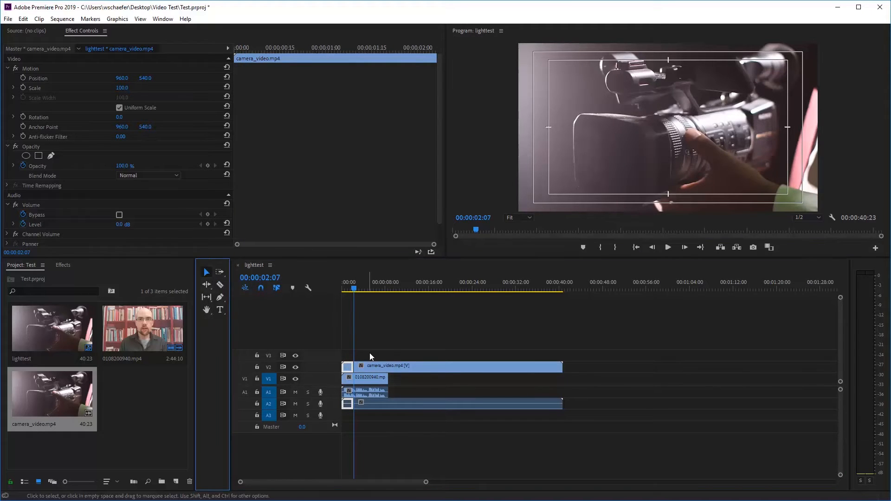
click(386, 366)
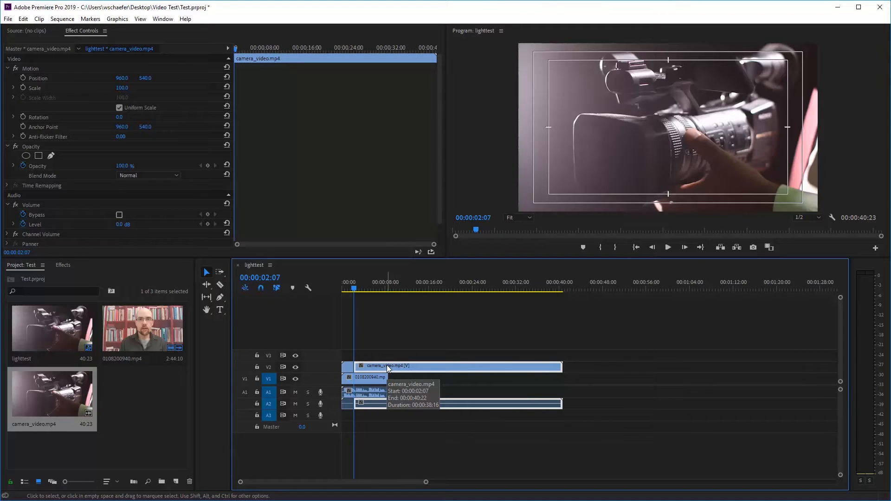
key(Delete)
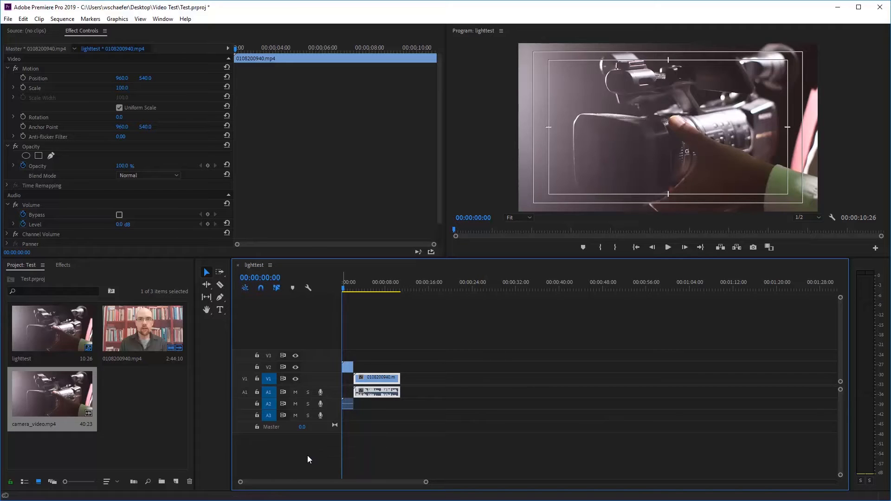
- Mute audio track A1 and play the sequence from the start
click(296, 392)
click(670, 248)
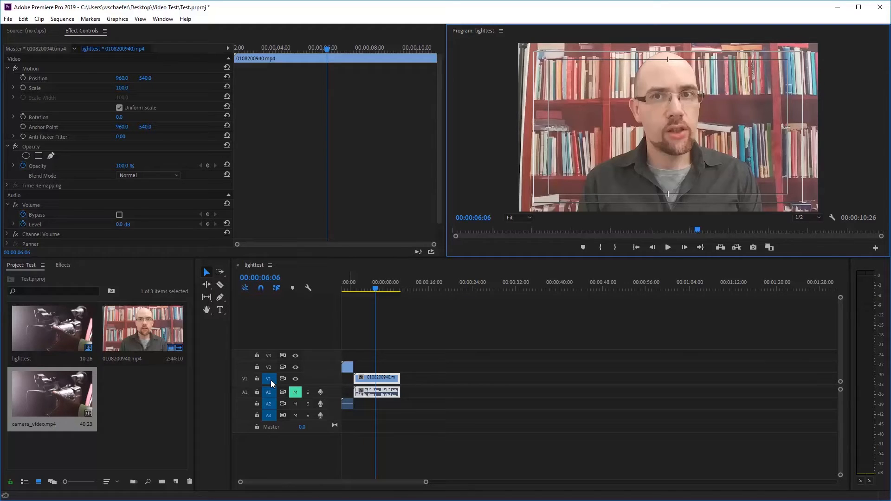
- Add a rectangle graphic layer on video track V3 at 00:00:00:00
click(268, 357)
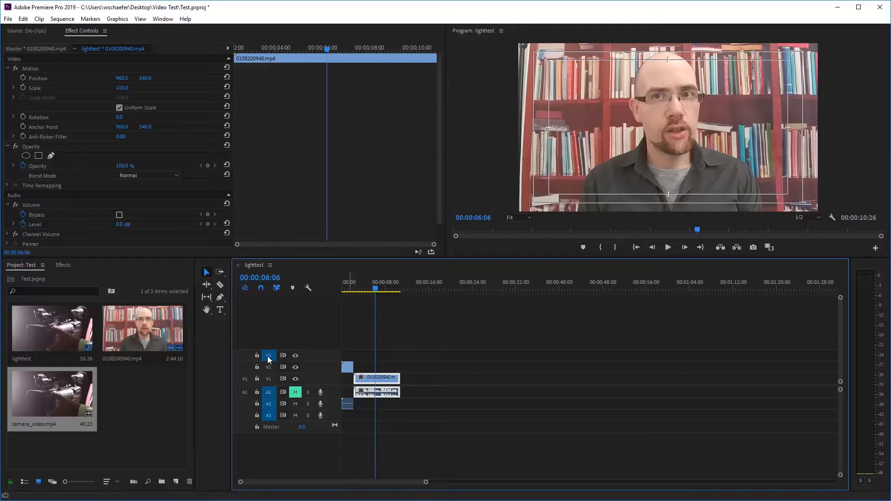
click(377, 289)
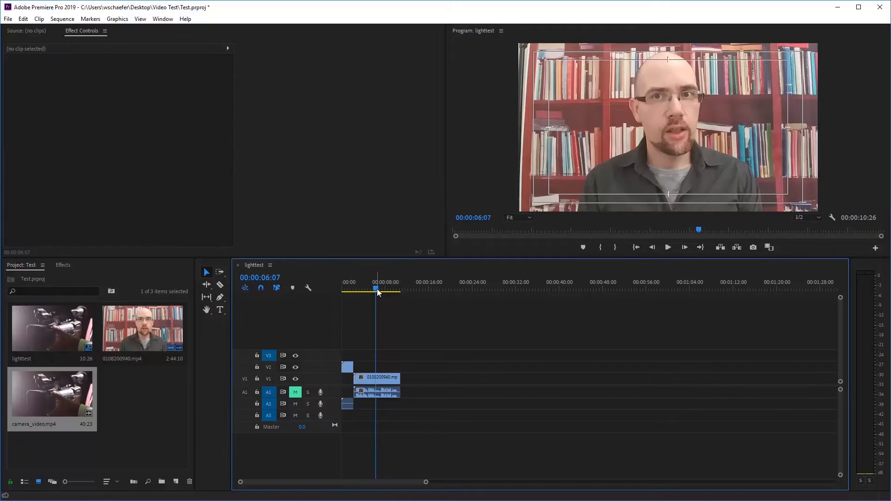
drag(377, 289, 338, 295)
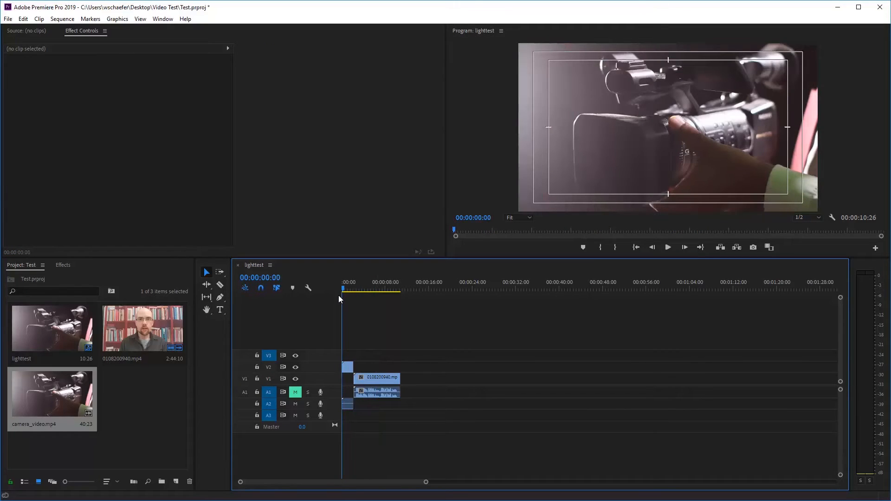
click(124, 21)
mouse_move(132, 53)
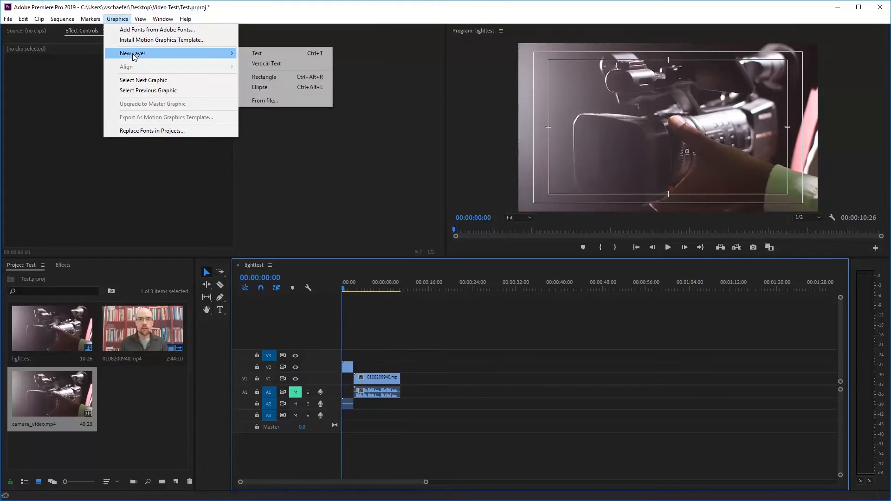
click(327, 81)
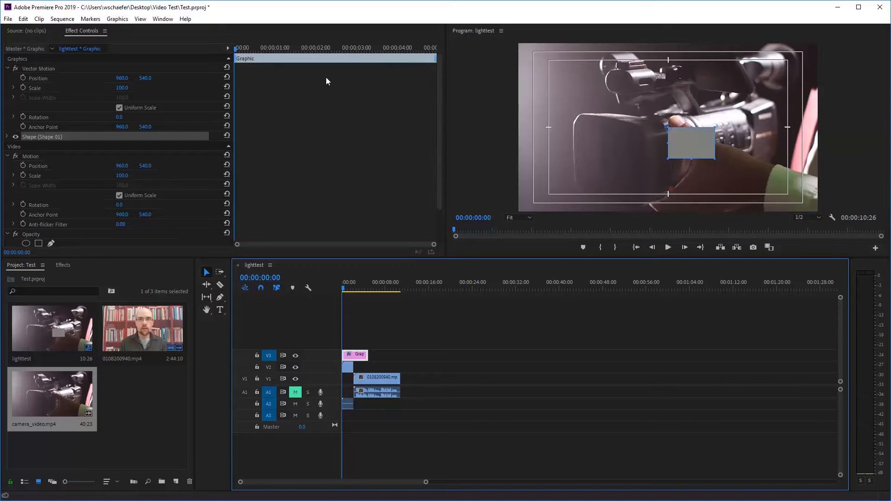
- Move the rectangle to the lower part of the frame and stretch it past both side edges as a full-width banner
drag(697, 142, 675, 170)
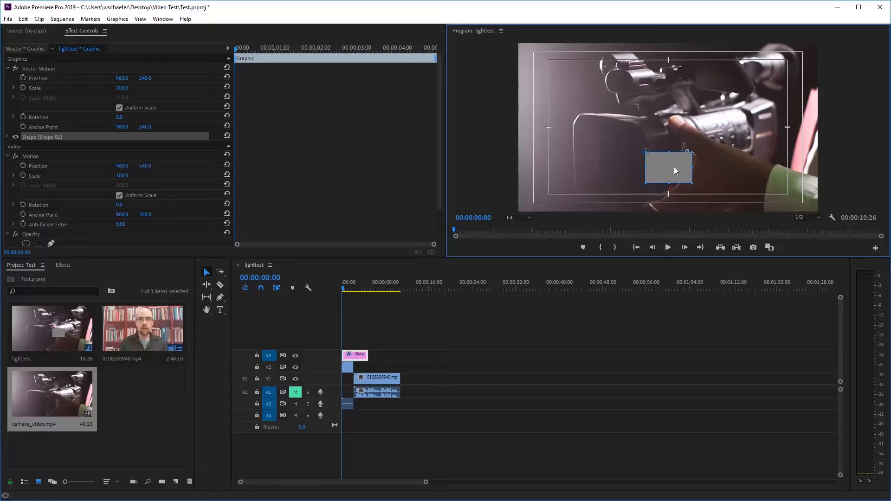
drag(645, 167, 496, 178)
drag(692, 168, 834, 178)
drag(717, 168, 715, 185)
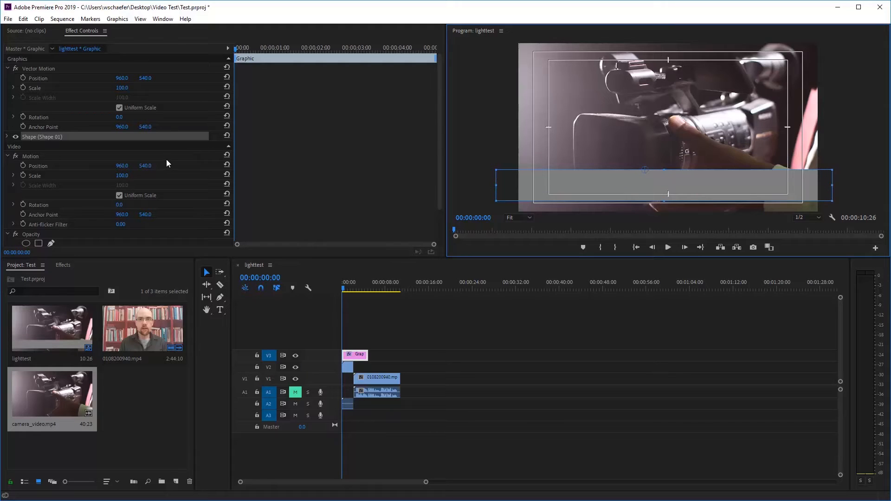
- Change the fill colour of the rectangle shape to a bright orange
scroll(163, 163, down, 2)
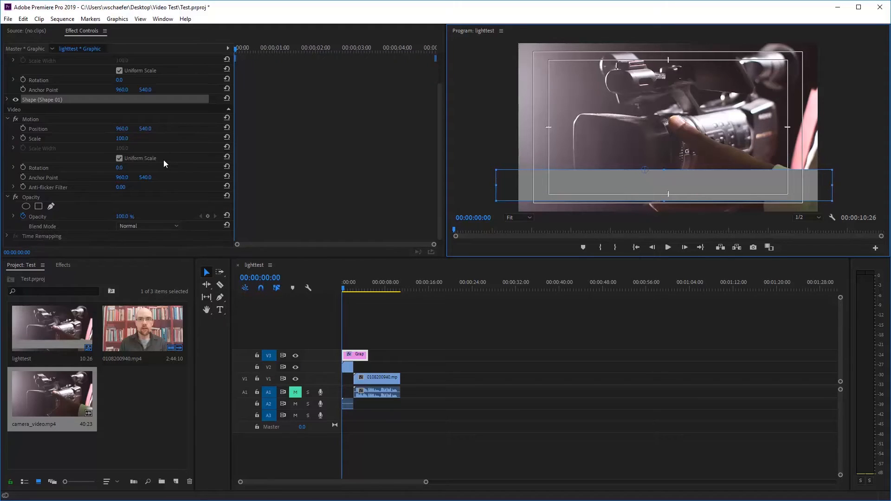
scroll(147, 132, up, 2)
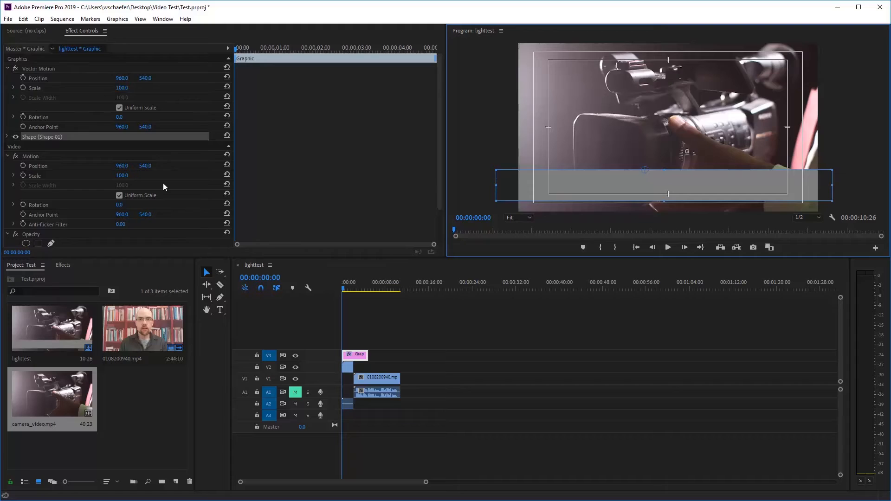
scroll(162, 183, down, 3)
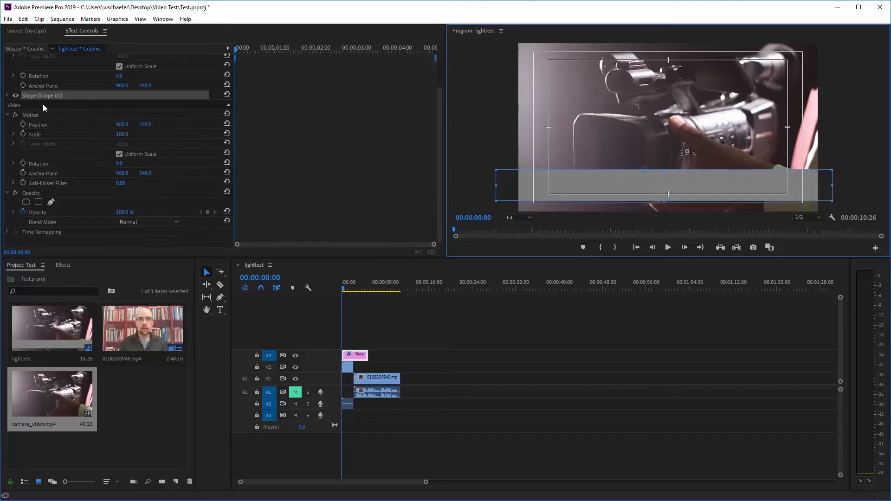
click(7, 96)
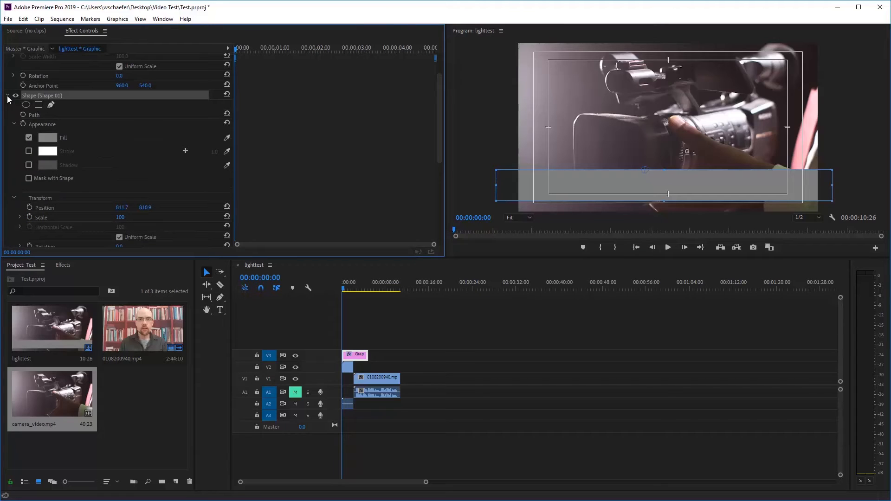
click(48, 138)
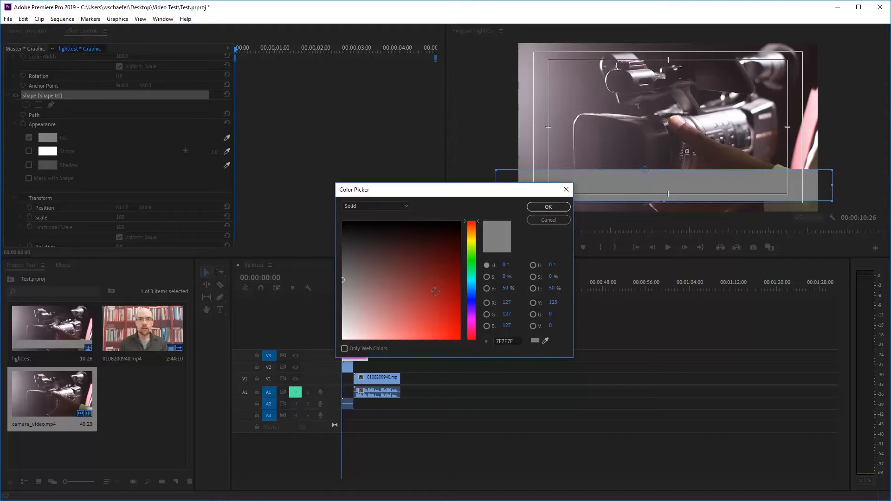
click(473, 232)
click(454, 327)
drag(454, 327, 461, 340)
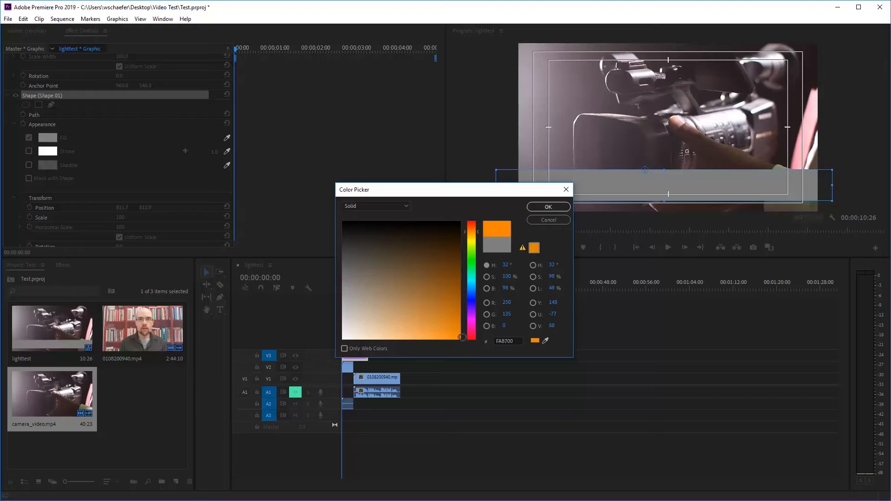
click(549, 207)
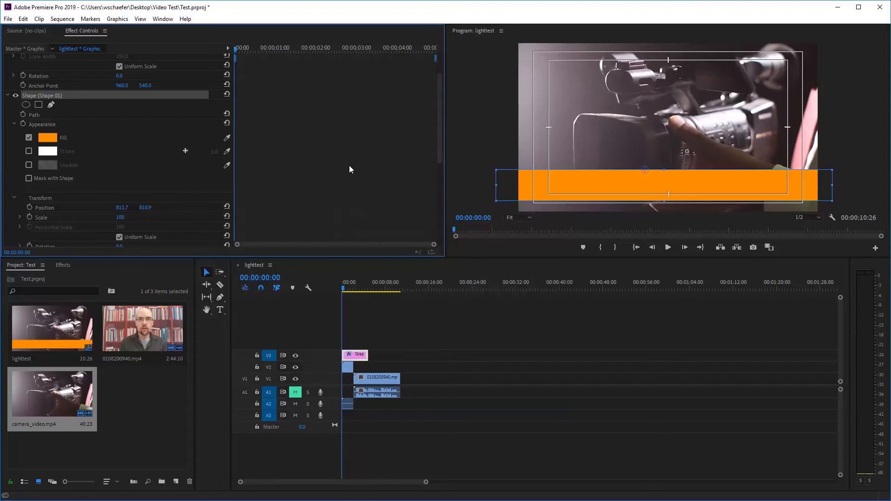
- Lower the opacity of the orange rectangle shape so the footage shows through it
scroll(135, 155, down, 1)
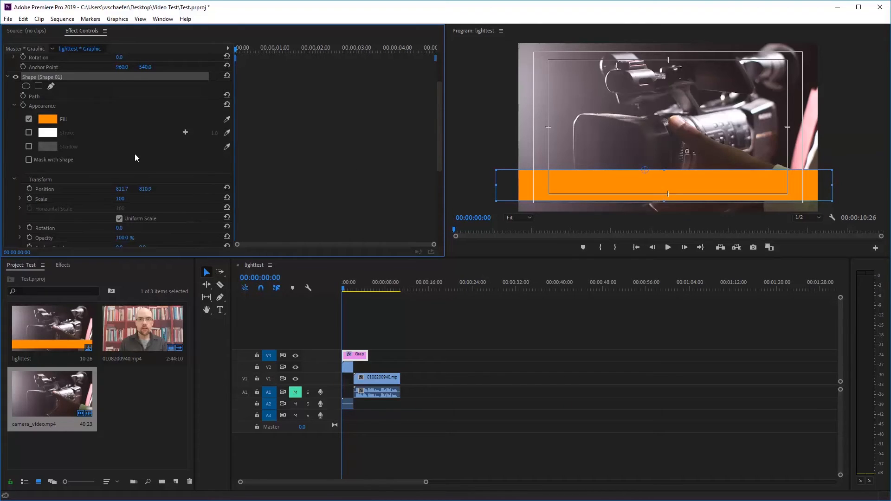
scroll(134, 154, down, 1)
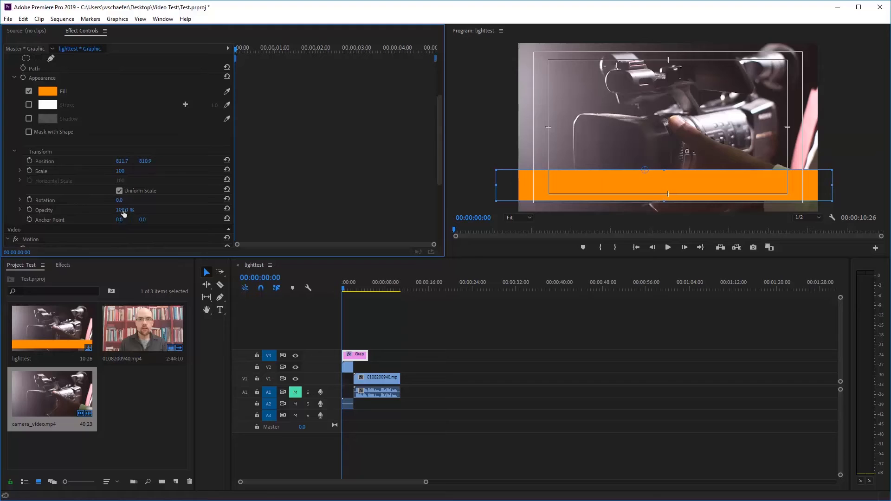
drag(122, 210, 82, 211)
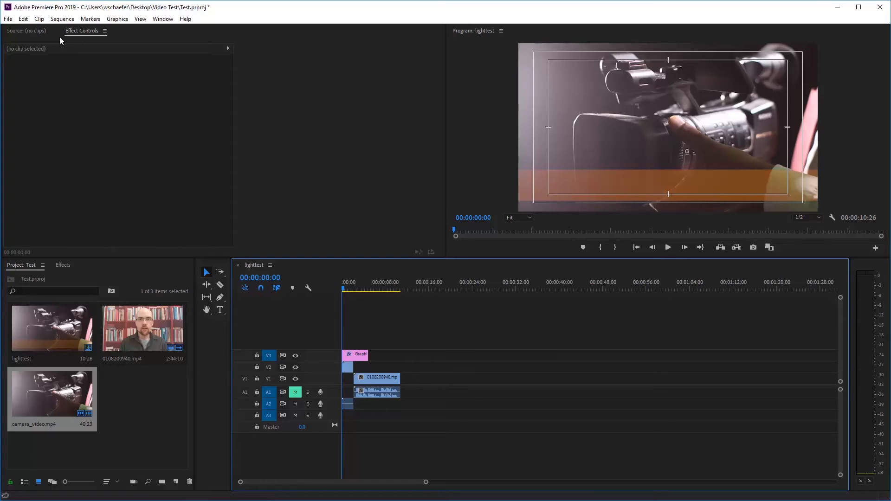
- Add one video track after Video 3 and one standard audio track after Audio 3 to the sequence
click(64, 21)
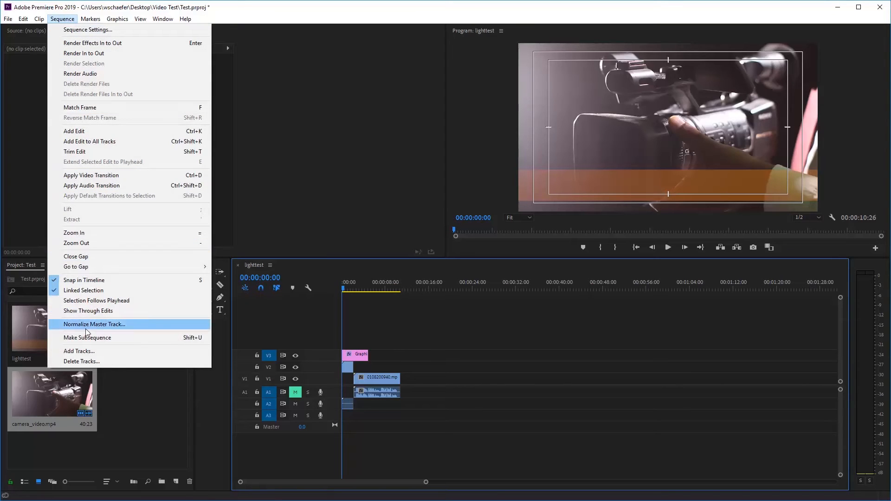
click(96, 351)
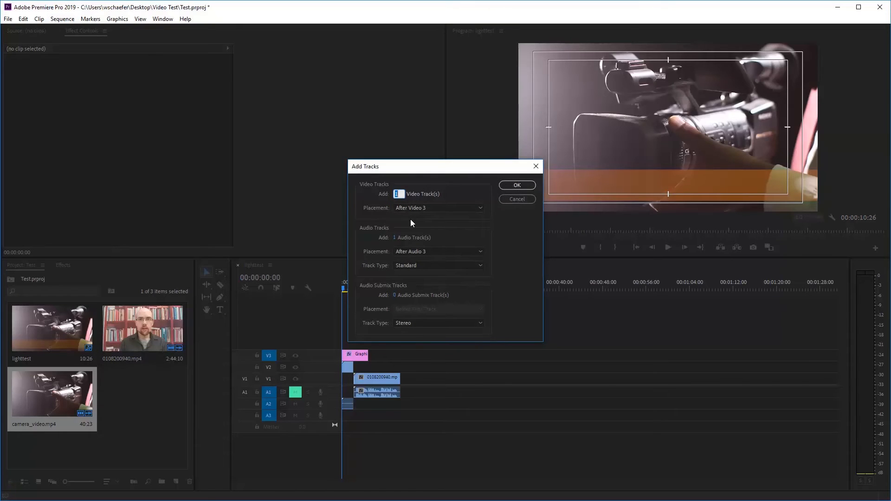
click(517, 185)
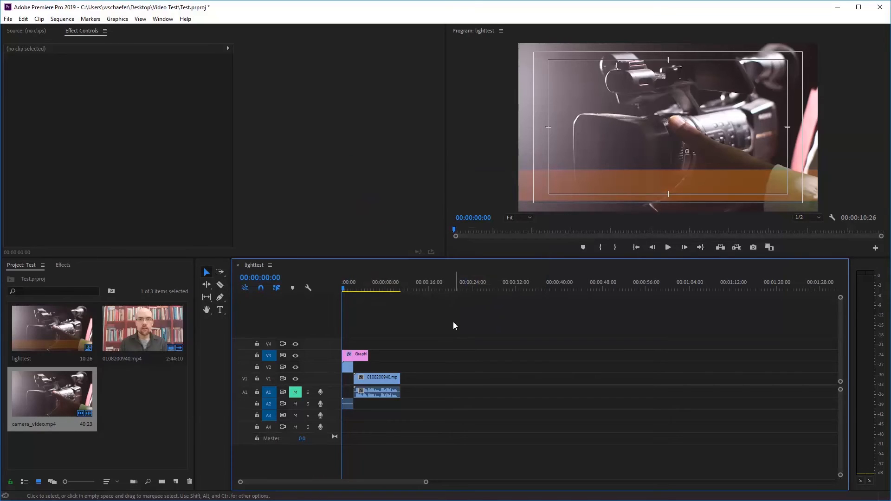
- Add a text layer on video track V4 instead of V3 and move it onto the left end of the orange banner
click(271, 359)
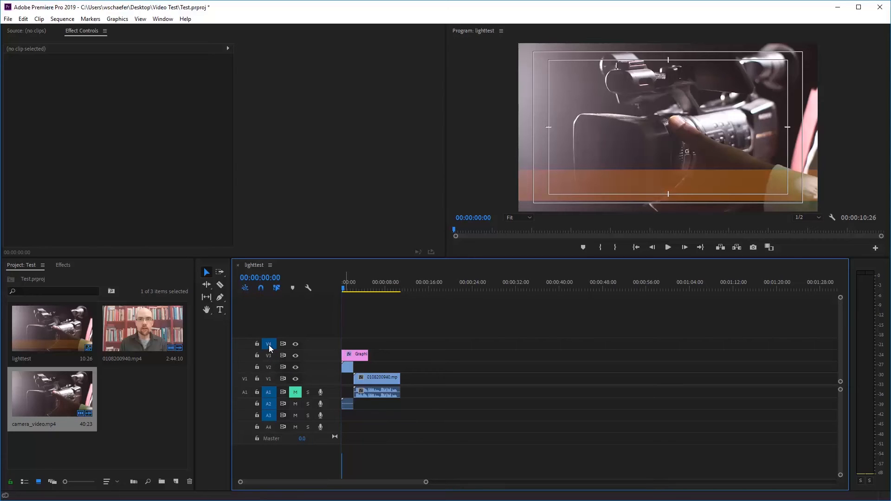
click(268, 345)
click(120, 23)
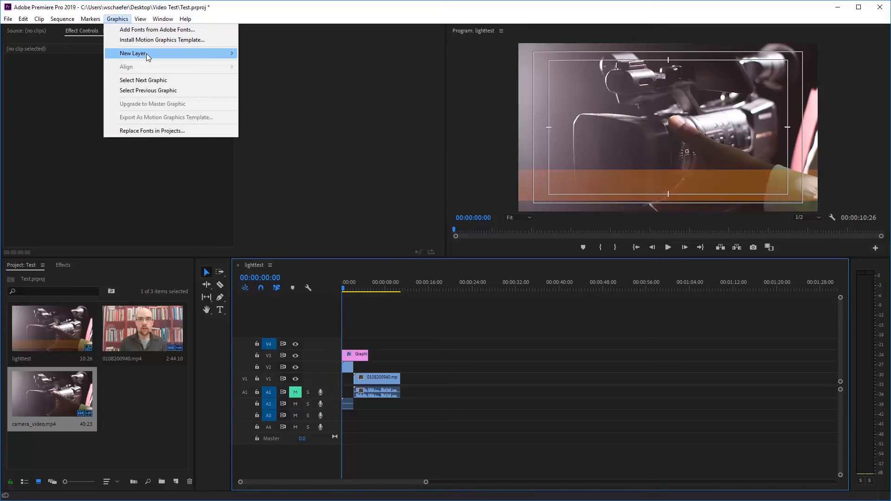
mouse_move(146, 54)
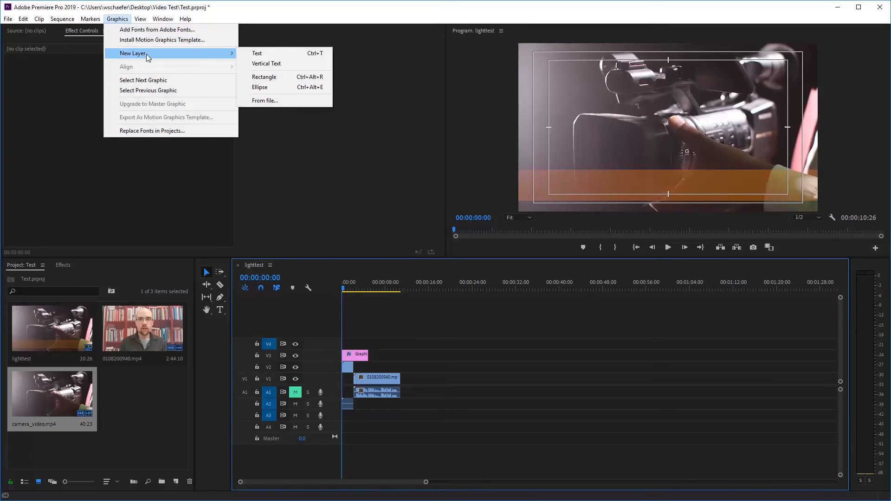
click(285, 53)
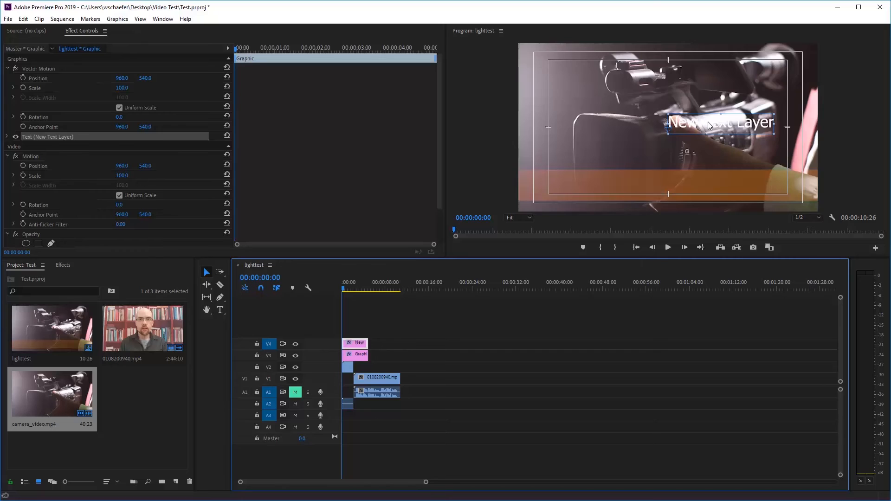
drag(708, 126, 591, 182)
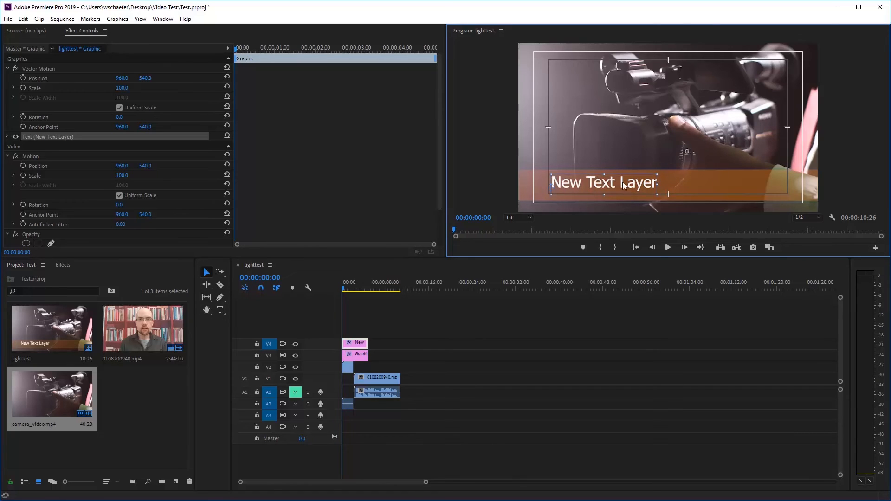
- Replace the placeholder wording of the text layer on the banner with "Exciting New Video!"
click(221, 315)
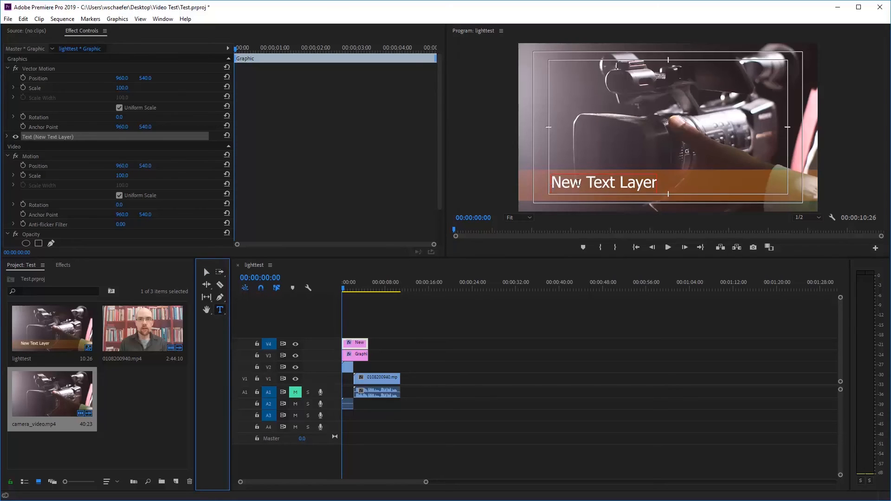
key(Delete)
key(Delete)
key(Delete)
key(Delete)
key(Delete)
key(Delete)
key(Delete)
key(Delete)
key(Delete)
key(Delete)
key(Delete)
key(BackSpace)
key(BackSpace)
key(BackSpace)
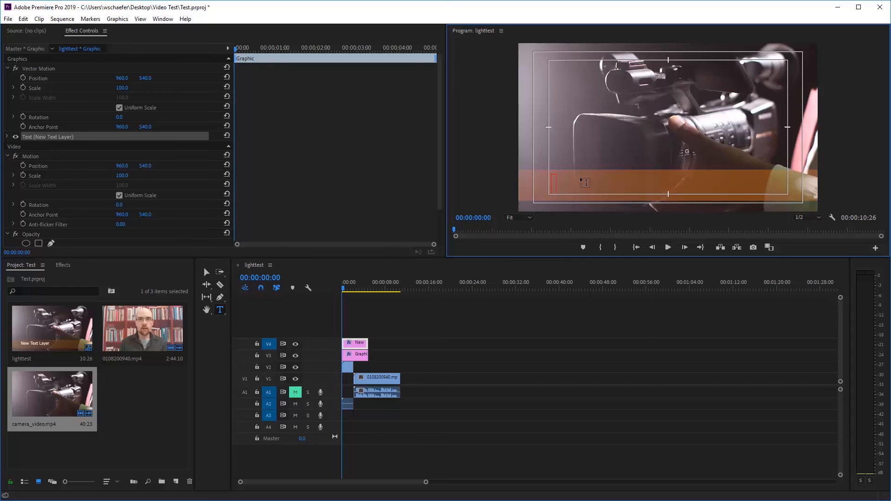
text(Exciting New Vid)
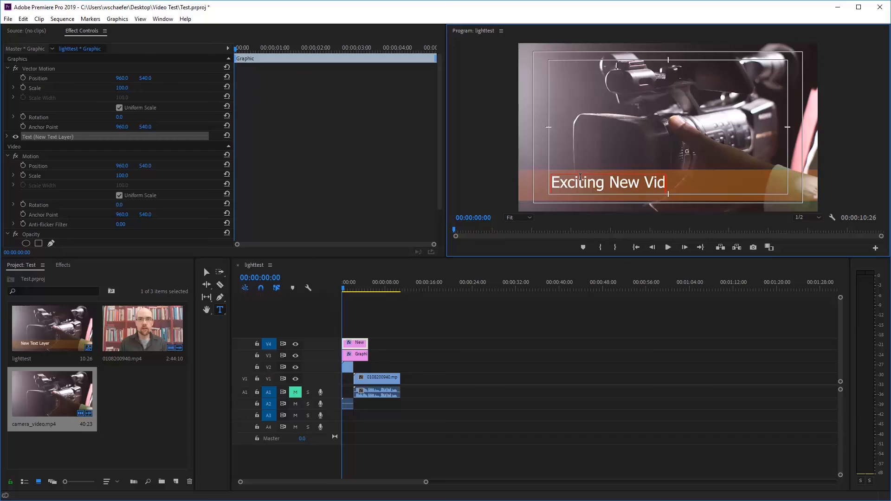
text(eo!)
- Change the font of the whole "Exciting New Video!" title to Century Gothic
drag(552, 181, 691, 184)
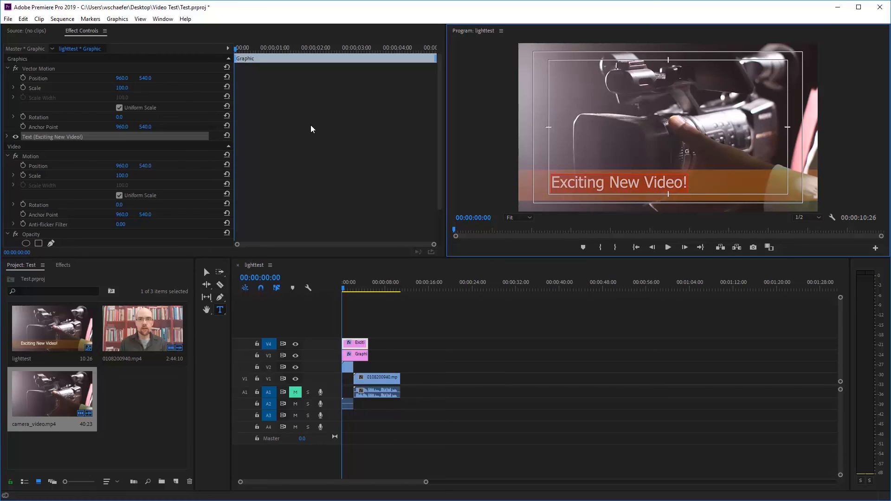
click(7, 137)
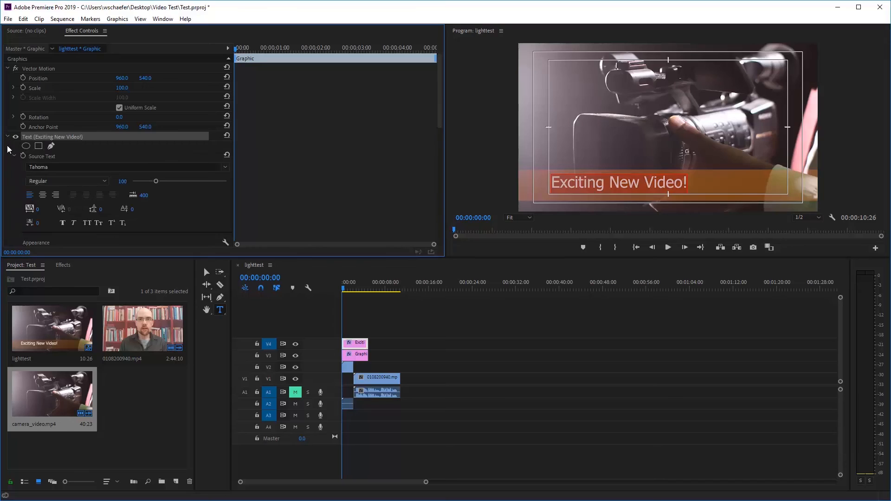
click(229, 171)
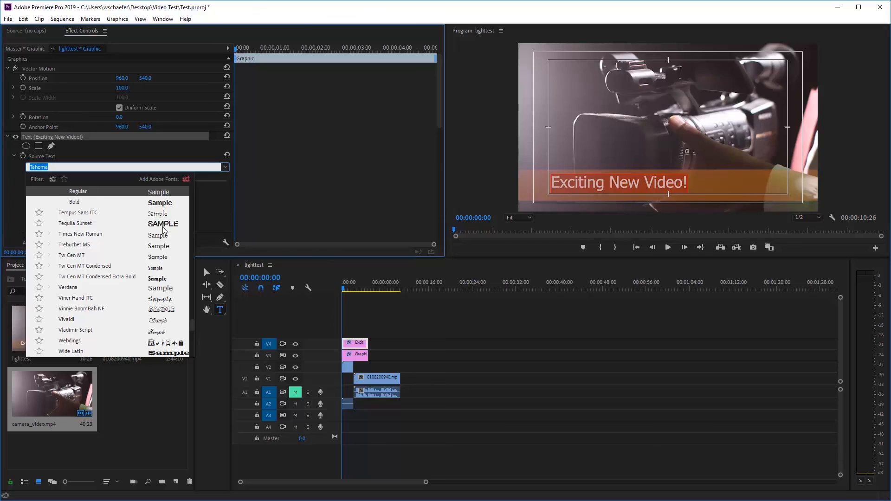
scroll(108, 319, up, 15)
scroll(107, 319, up, 8)
scroll(108, 319, up, 4)
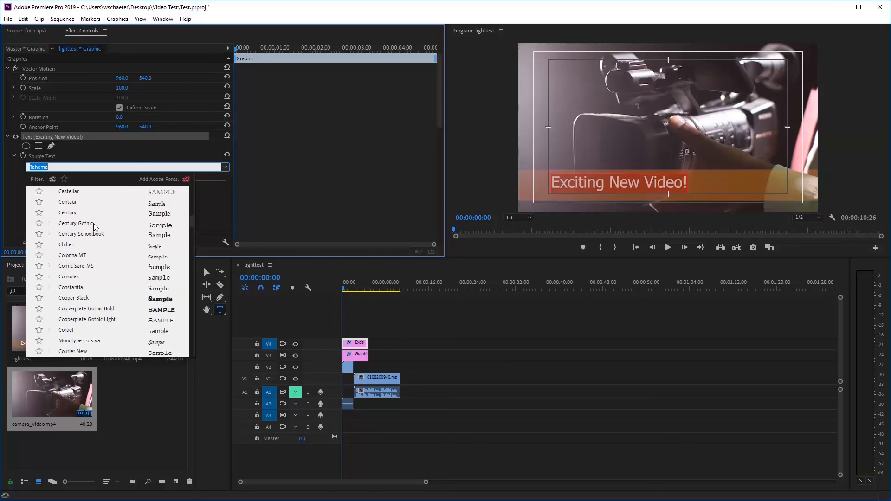
click(94, 223)
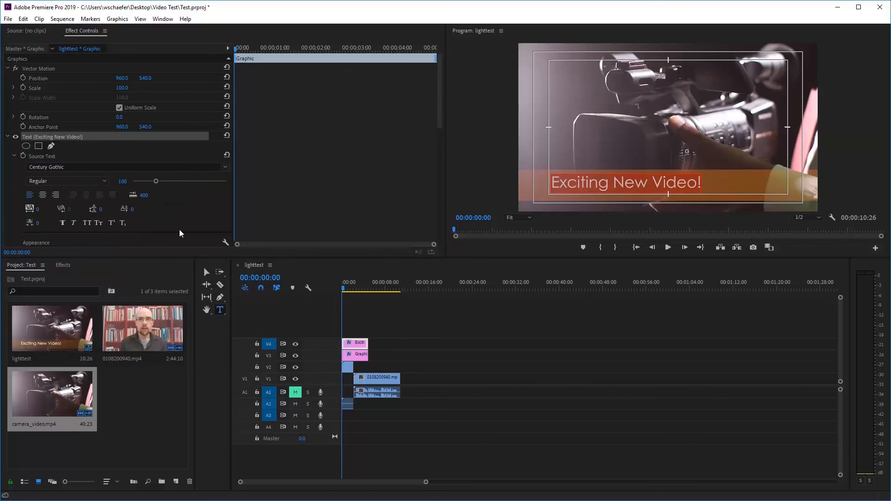
scroll(175, 213, down, 1)
scroll(175, 213, down, 2)
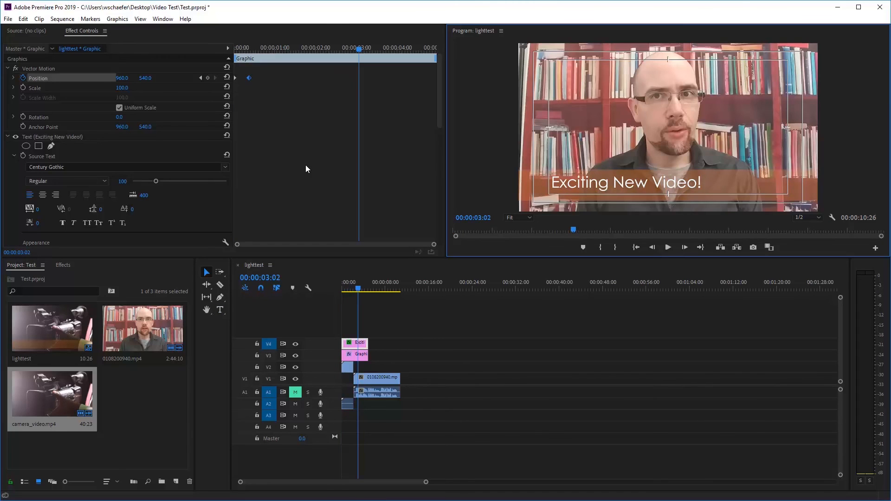
- Save the project
click(8, 19)
click(41, 124)
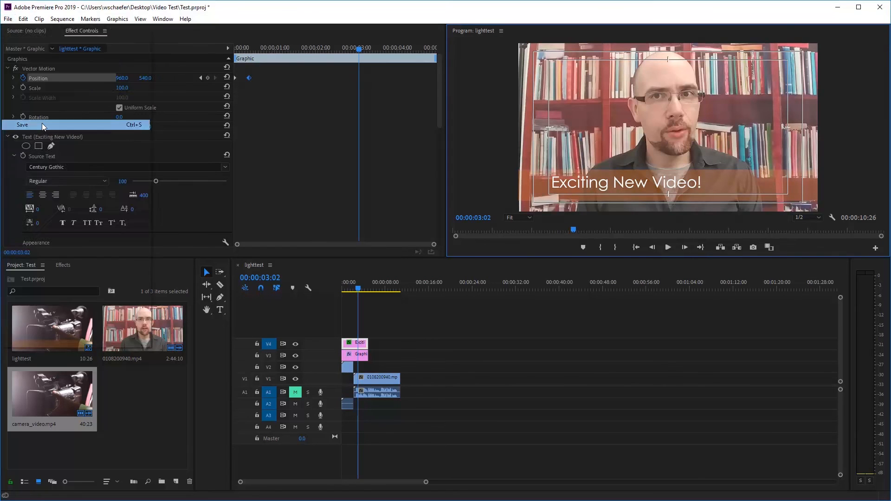